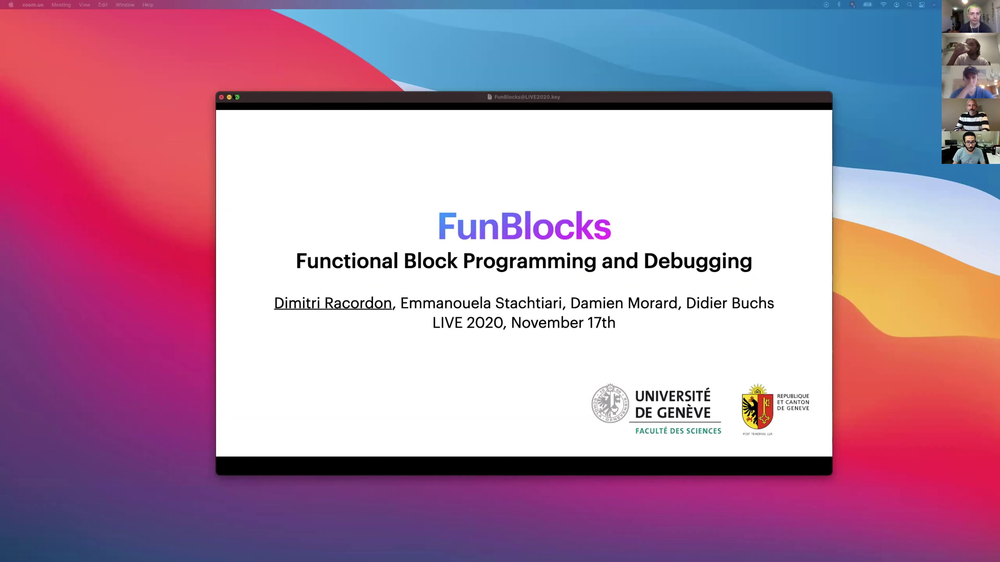
Bring the Keynote window with the FunBlocks title deck into focus
click(235, 96)
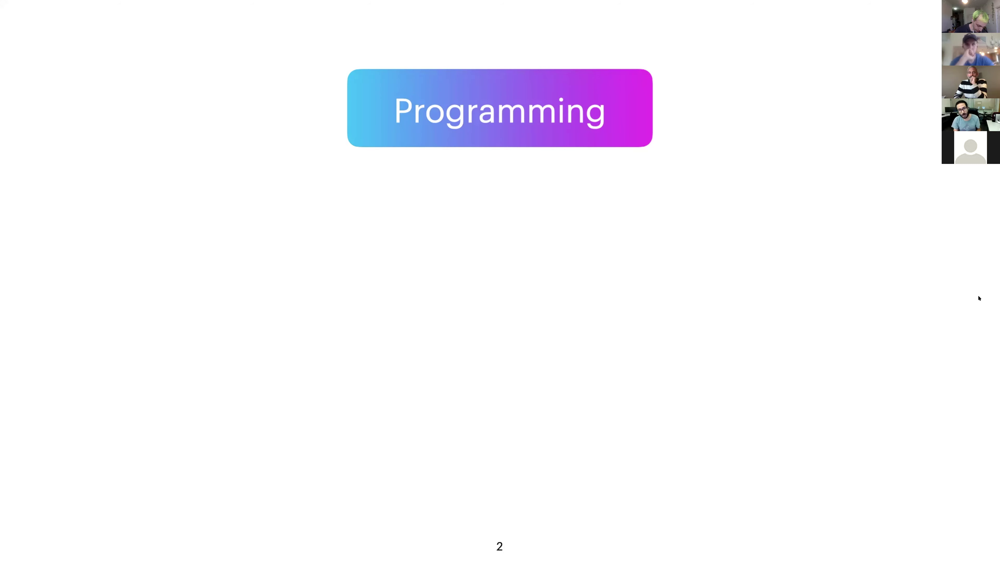
Build the Programming slide's blueprint icon and arrow, moving on toward slide 3
key(Right)
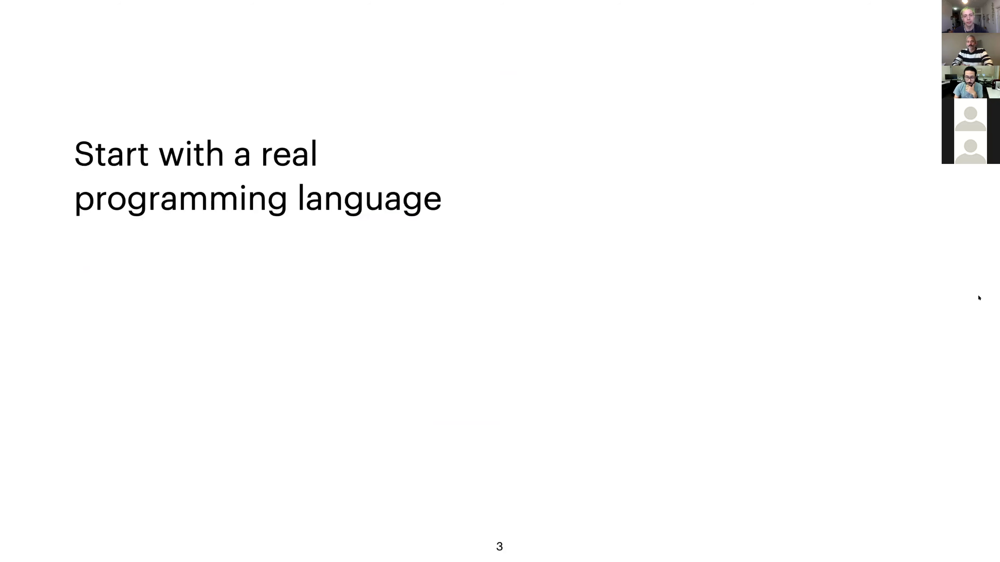
Reveal the Python and JS logos, then the code example beside them
key(Right)
key(Right)
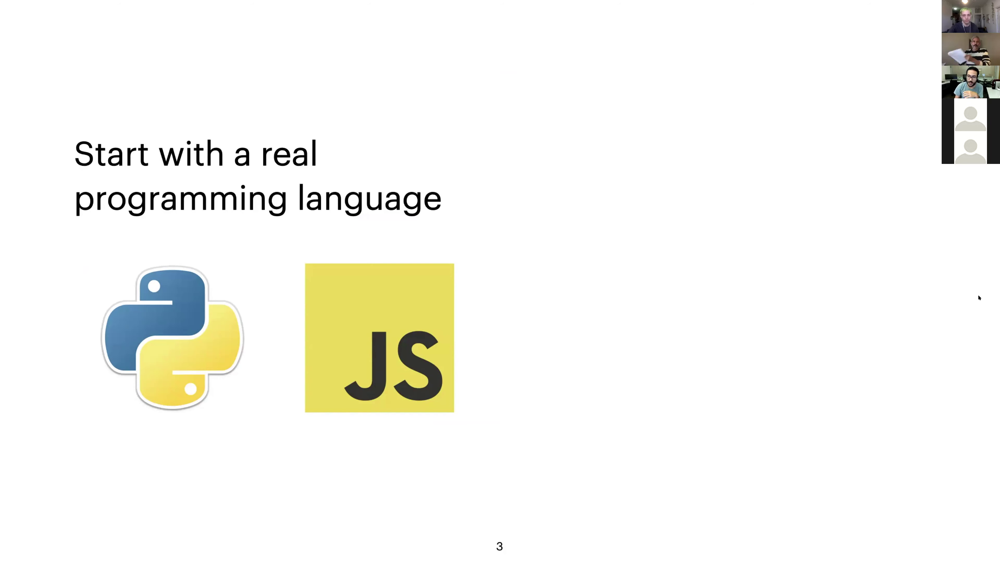
key(Right)
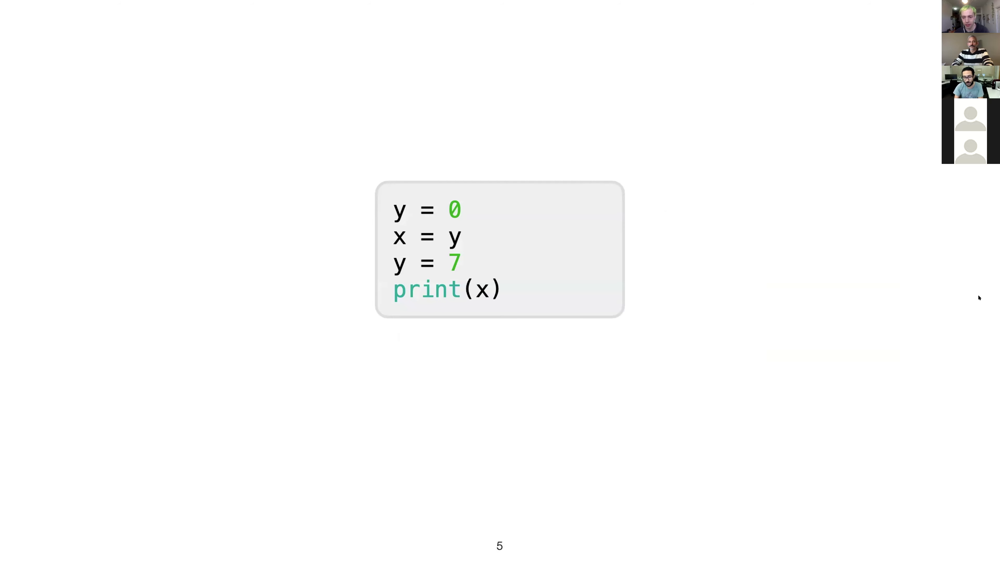
Build slide 5's question title, then the Python logo and the Excel logo
key(Right)
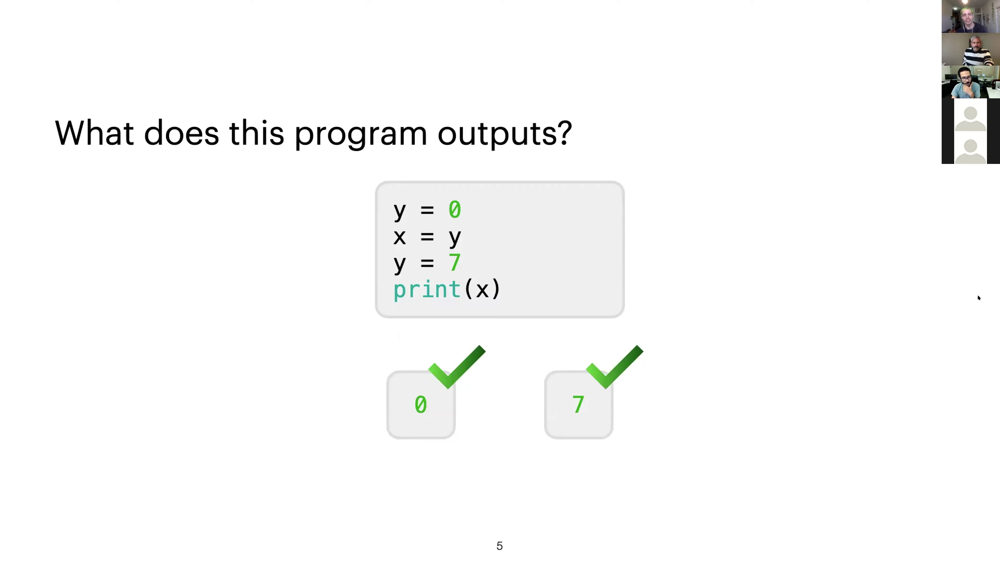
key(Right)
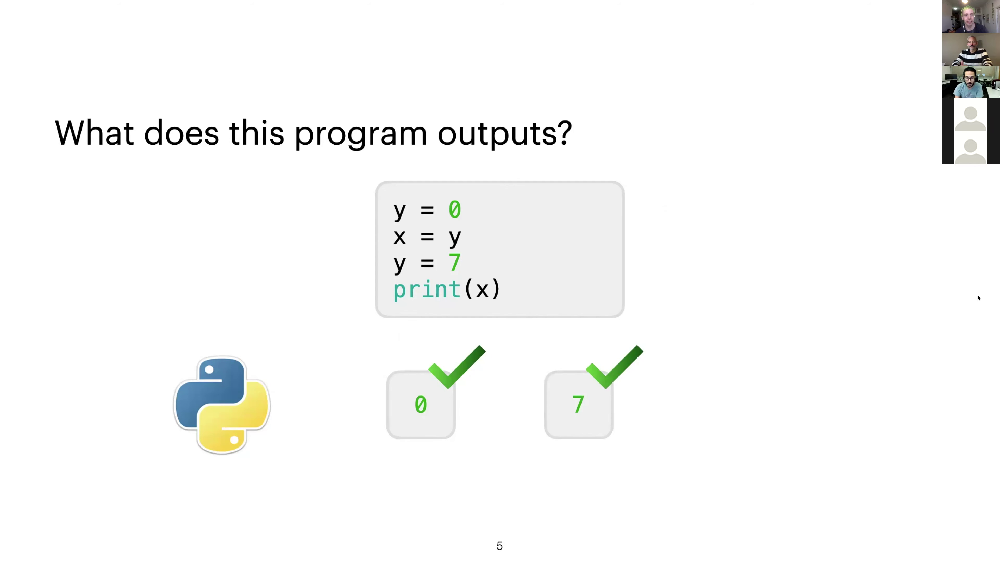
key(Right)
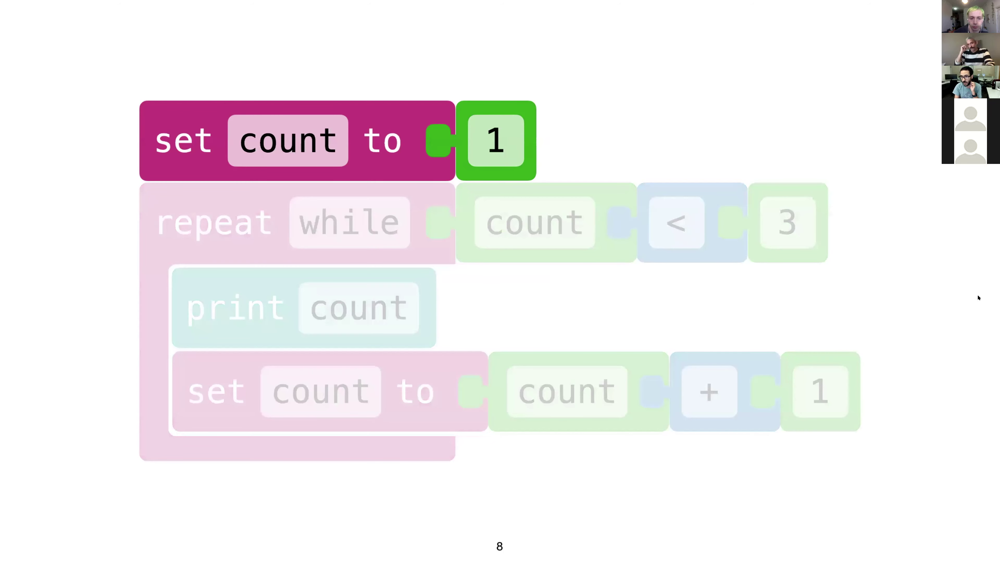
Advance past the repeat-loop slide to slide 10 and reveal both questions with shape examples
key(Right)
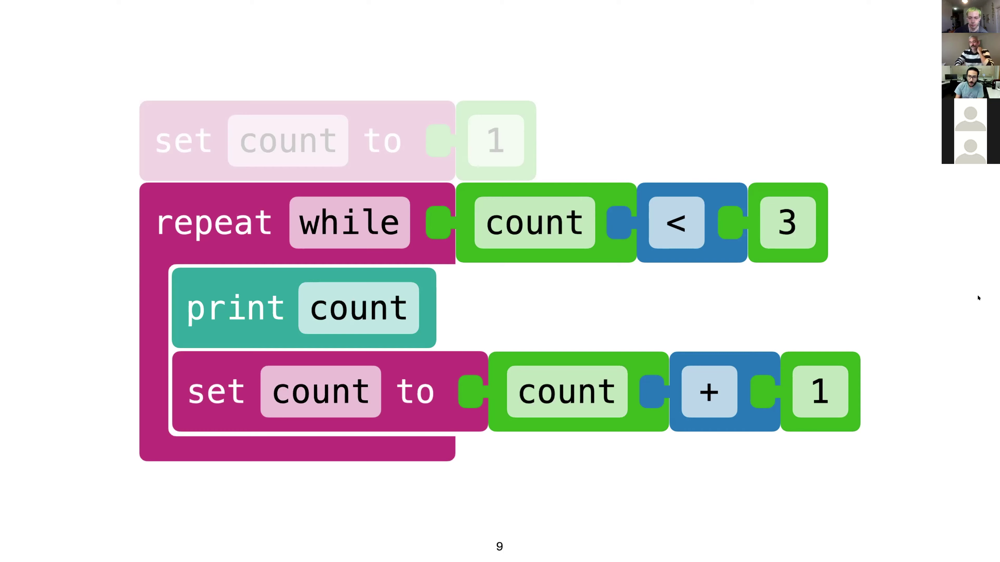
key(Right)
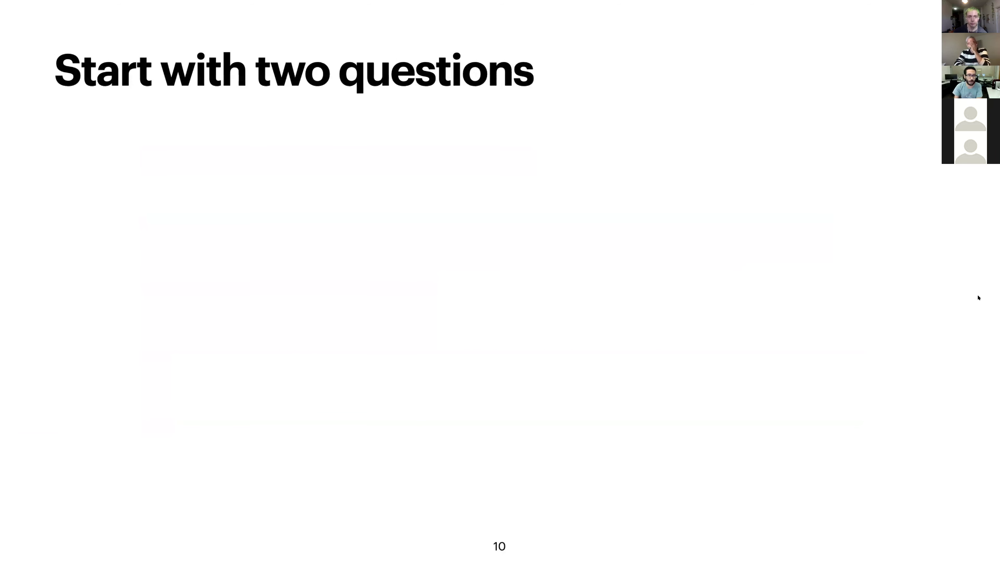
key(Right)
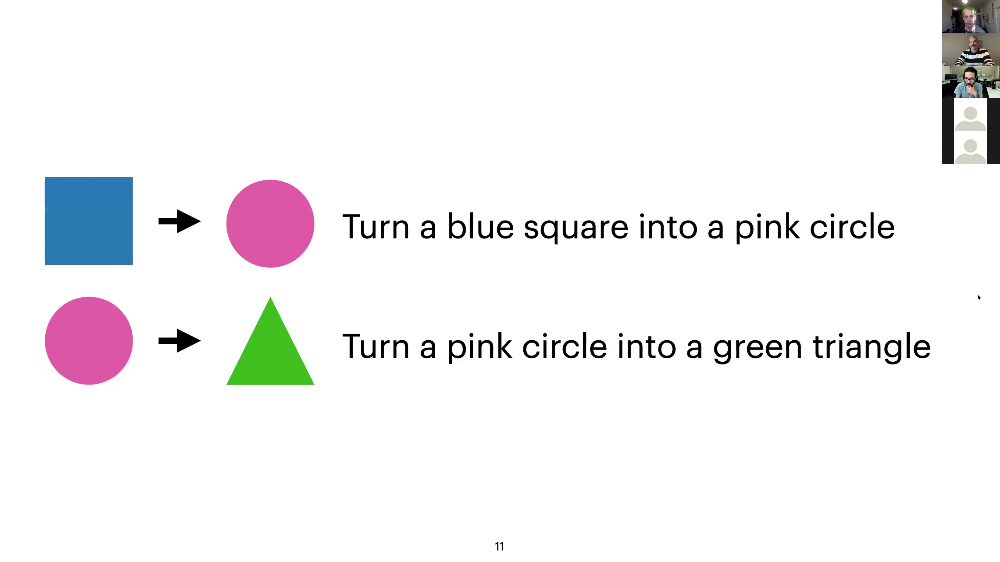
Advance to slide 12 showing the chained square→circle→triangle rules
key(Right)
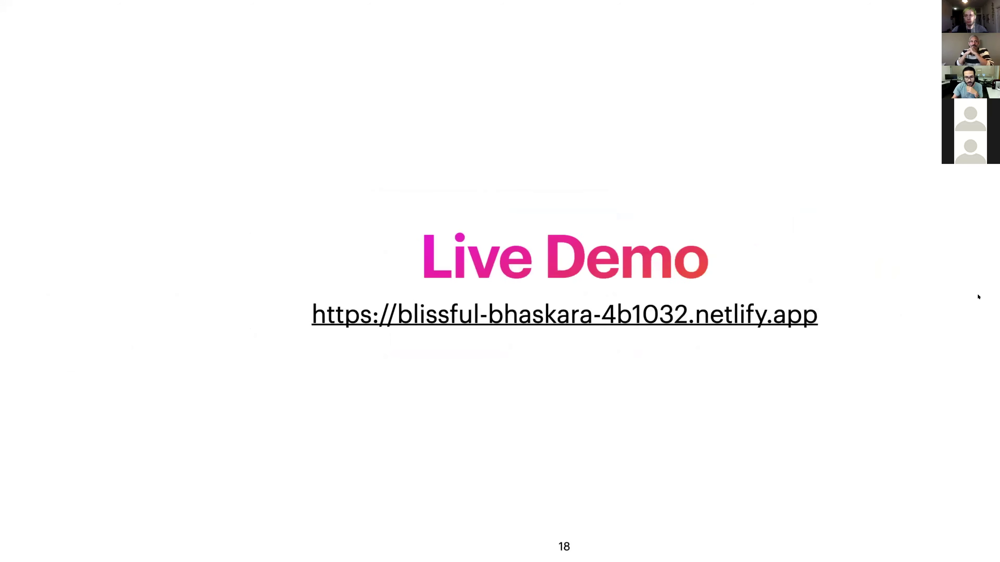
Exit full screen on the Live Demo slide and show all windows in Mission Control
mouse_move(142, 18)
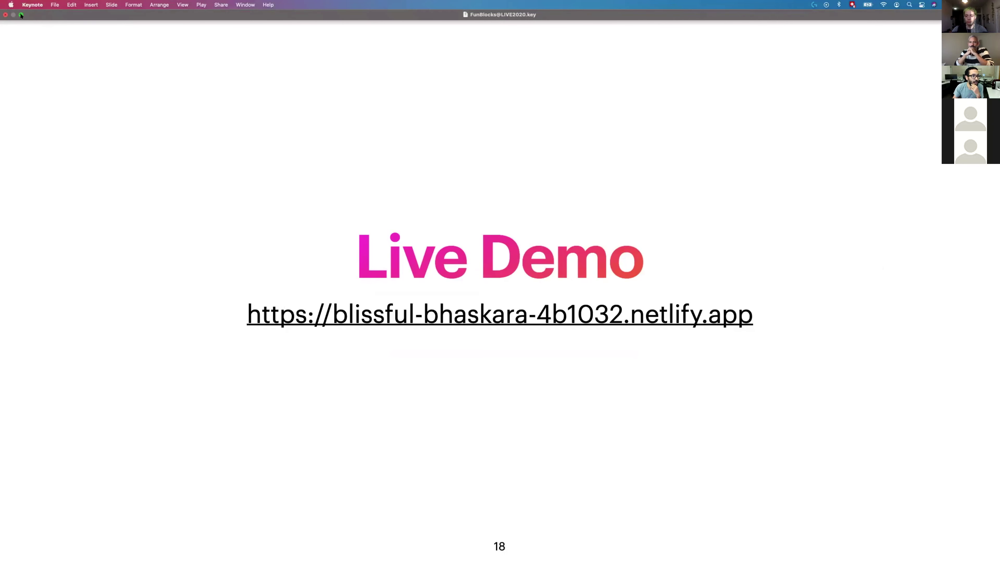
click(21, 15)
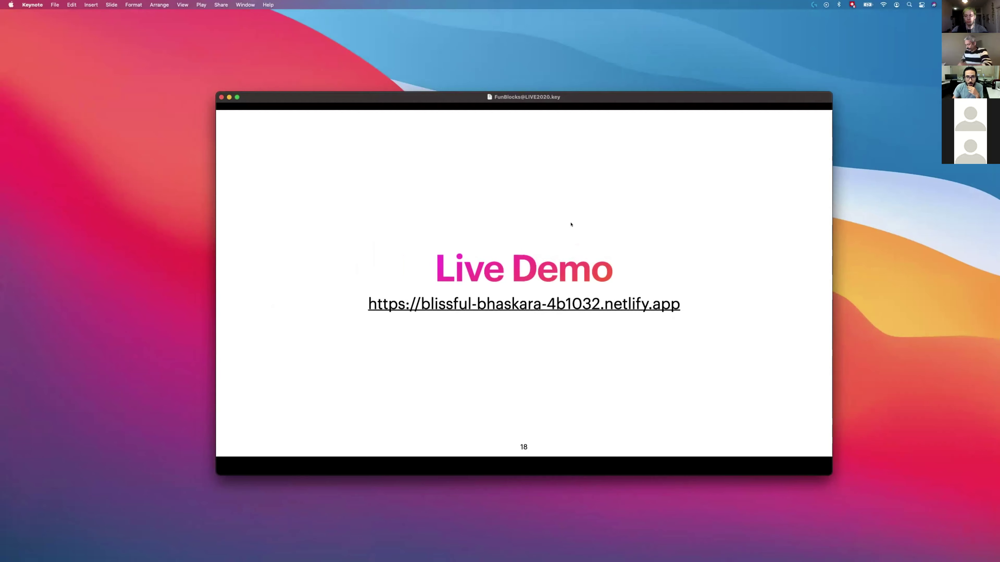
key(ctrl+Up)
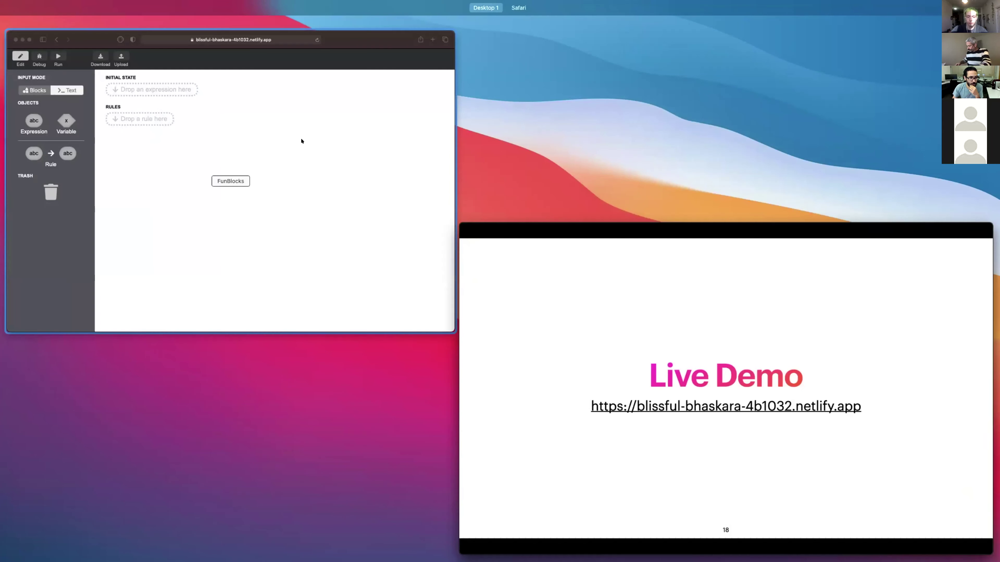
Bring Safari forward and add a rule whose left side holds two expressions
click(301, 140)
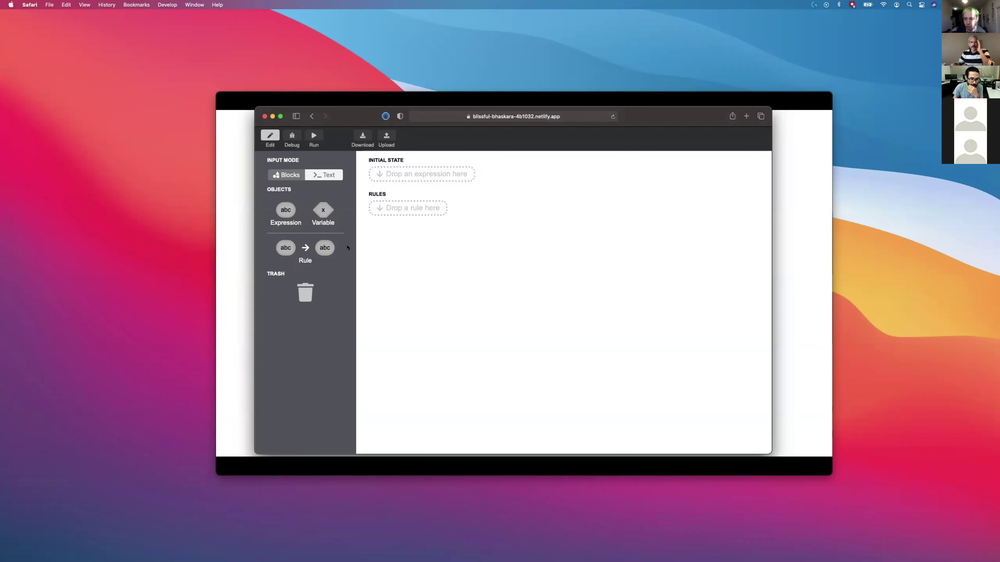
drag(336, 247, 422, 175)
drag(299, 250, 384, 209)
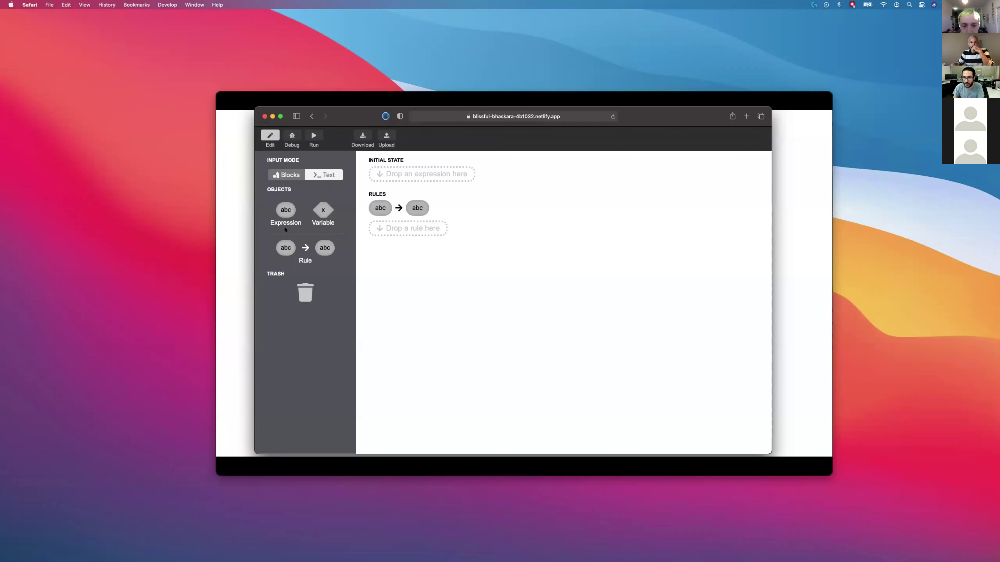
drag(271, 216, 394, 208)
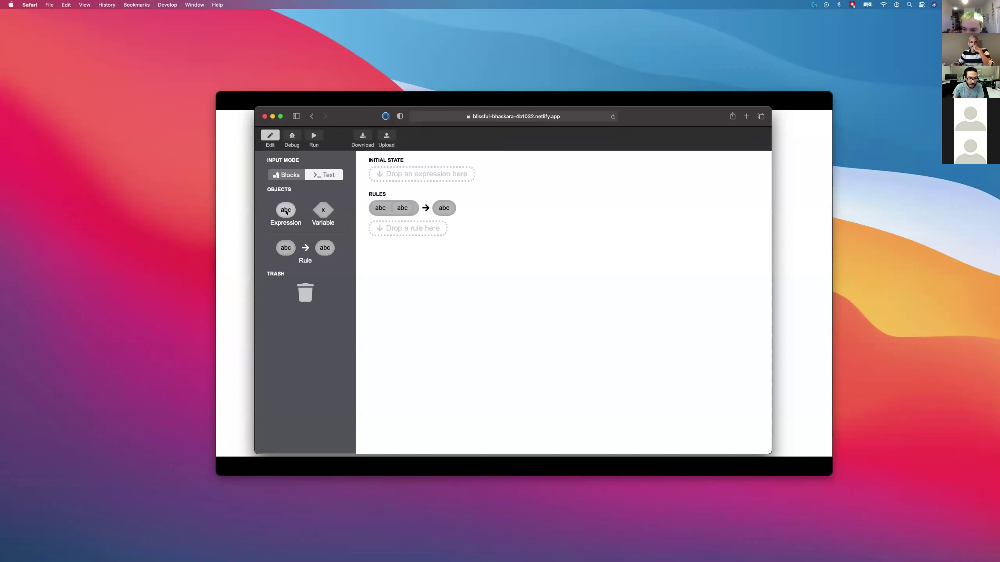
Fill the initial state with three expressions named cons, one and empty
drag(292, 213, 376, 173)
double_click(374, 173)
text(cons)
key(Return)
drag(286, 210, 398, 177)
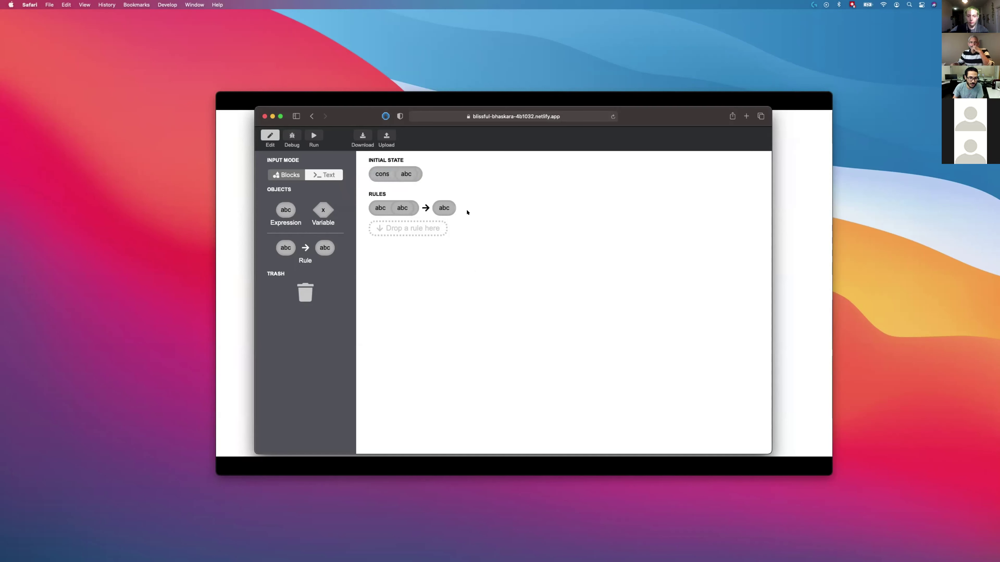
double_click(398, 175)
text(ab)
key(BackSpace)
key(BackSpace)
text(one)
key(Return)
drag(286, 210, 428, 174)
double_click(428, 174)
text(empty)
key(Return)
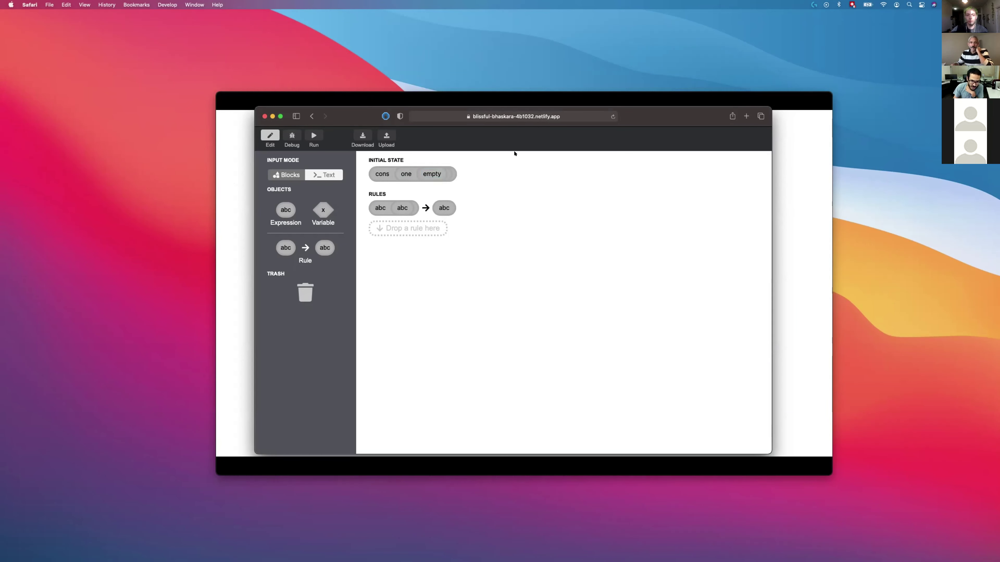
Rename the rule's first block to cons and trash the leftover abc blocks
double_click(381, 207)
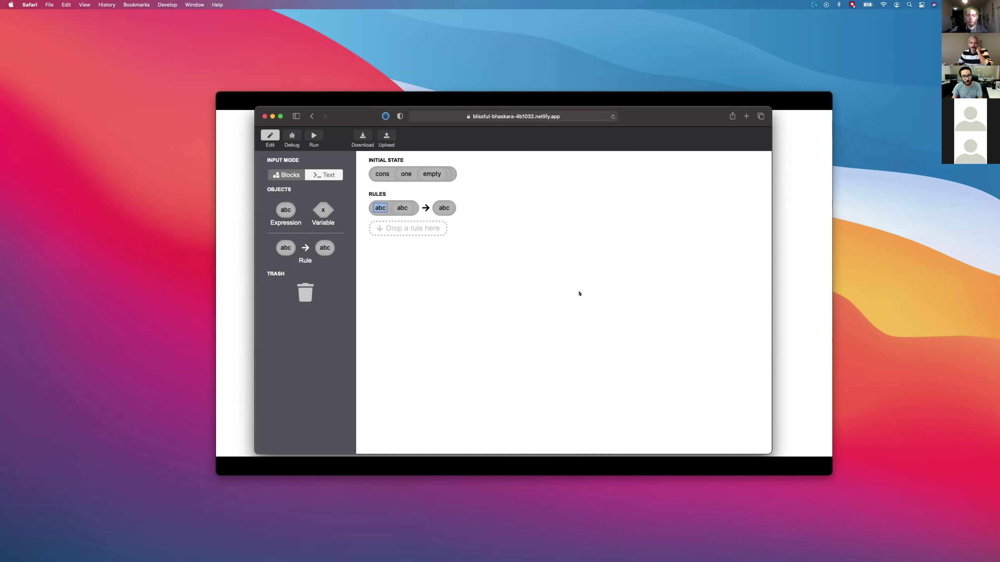
text(cons)
key(Return)
drag(406, 208, 305, 293)
drag(406, 207, 307, 290)
Put variable x after cons in the pattern and as the rule's result
drag(322, 210, 306, 291)
drag(326, 215, 470, 228)
drag(315, 206, 448, 213)
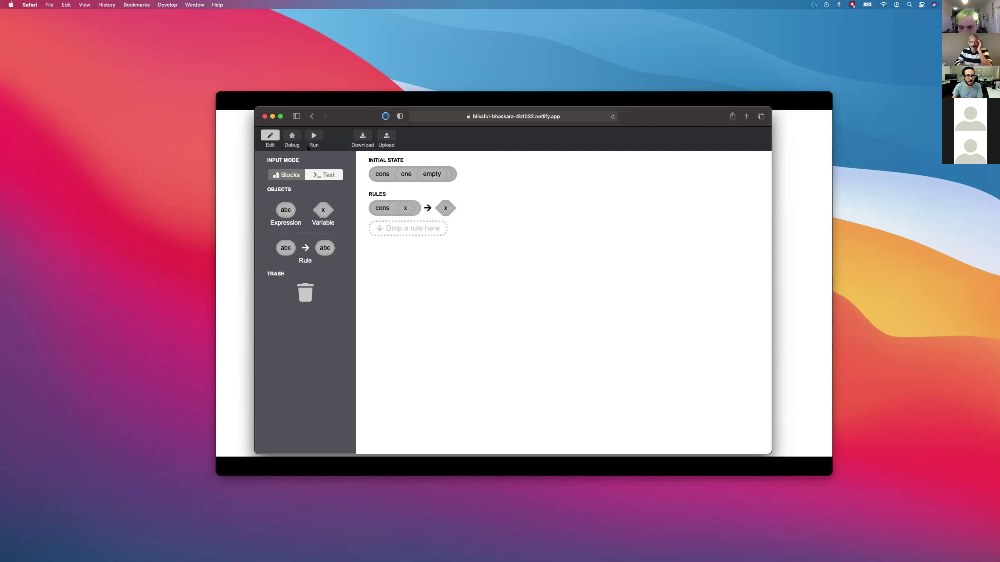
click(292, 139)
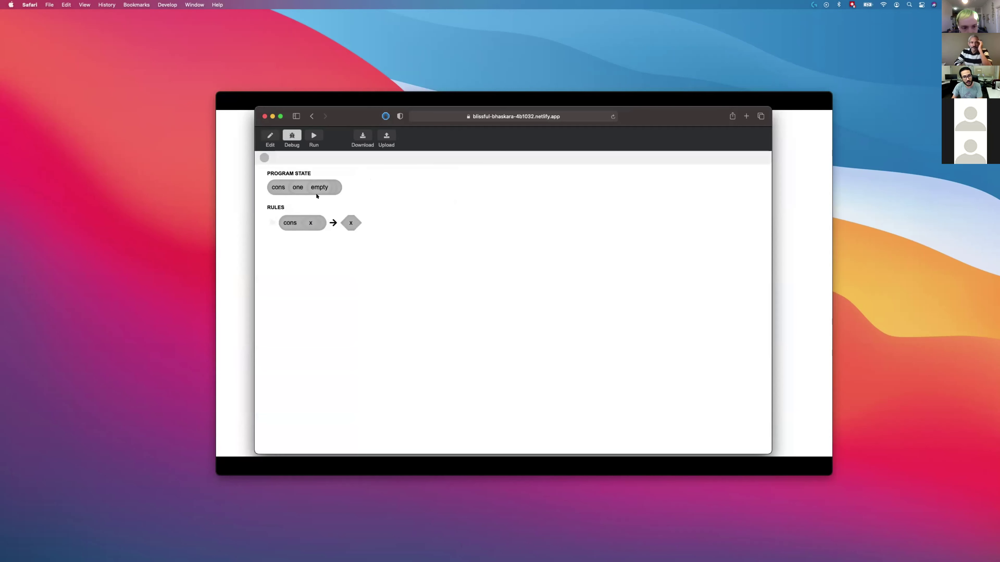
click(280, 224)
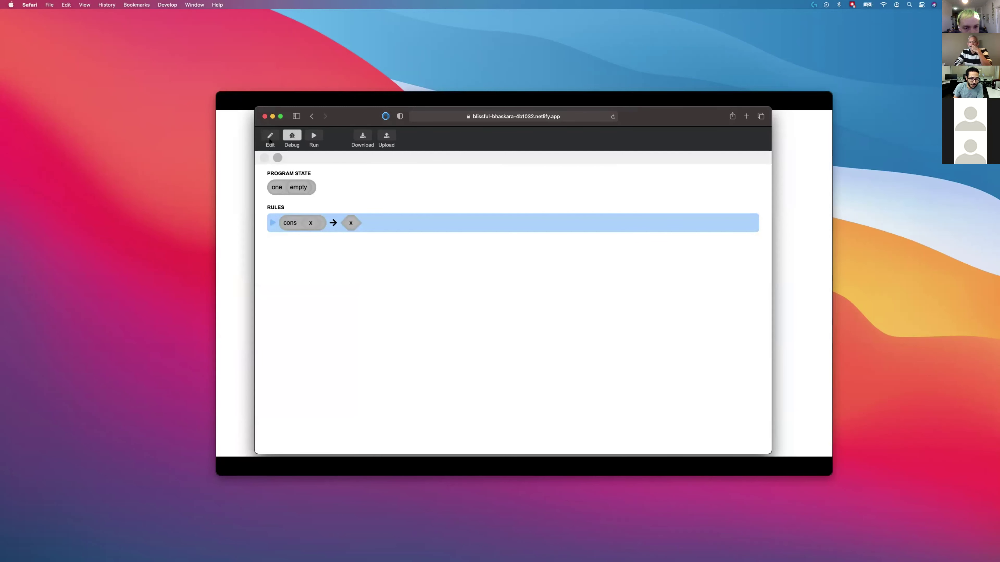
click(262, 159)
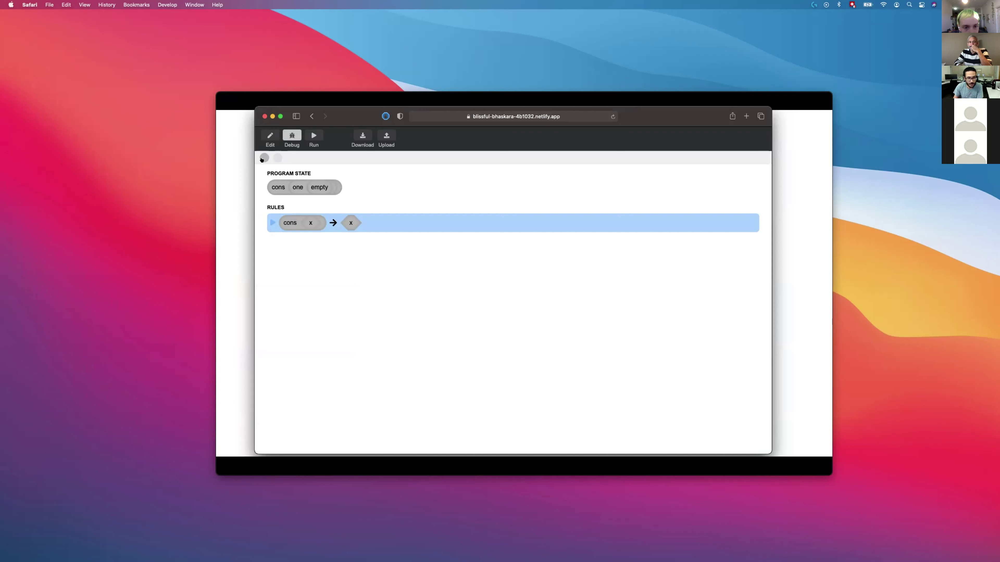
click(270, 138)
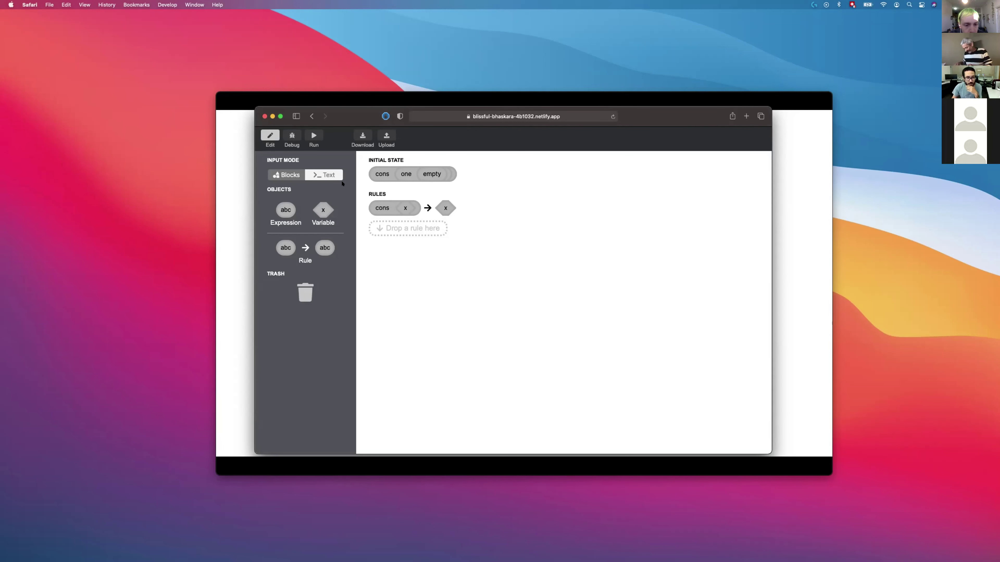
Switch to the text view and begin typing a second cons rule
click(329, 175)
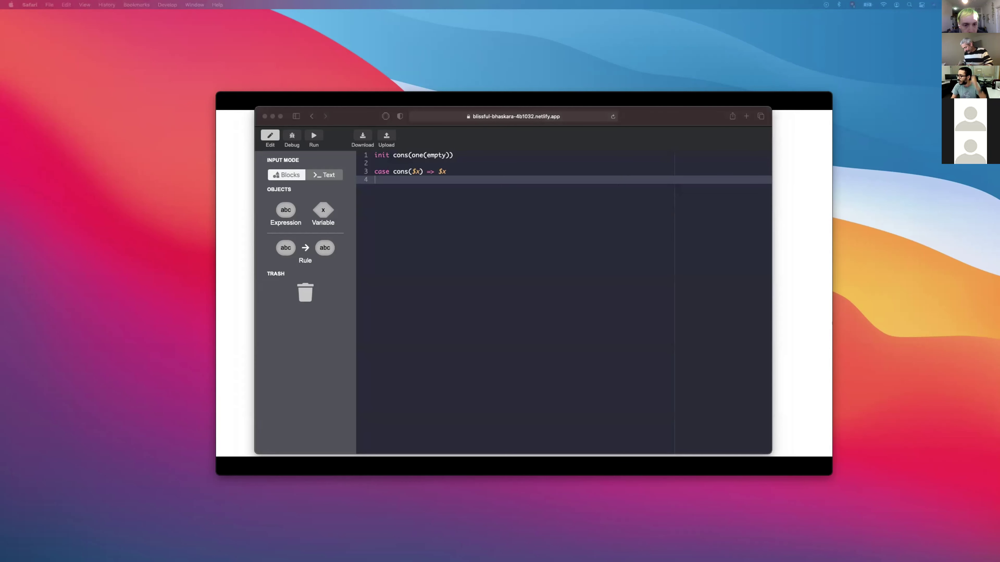
click(658, 208)
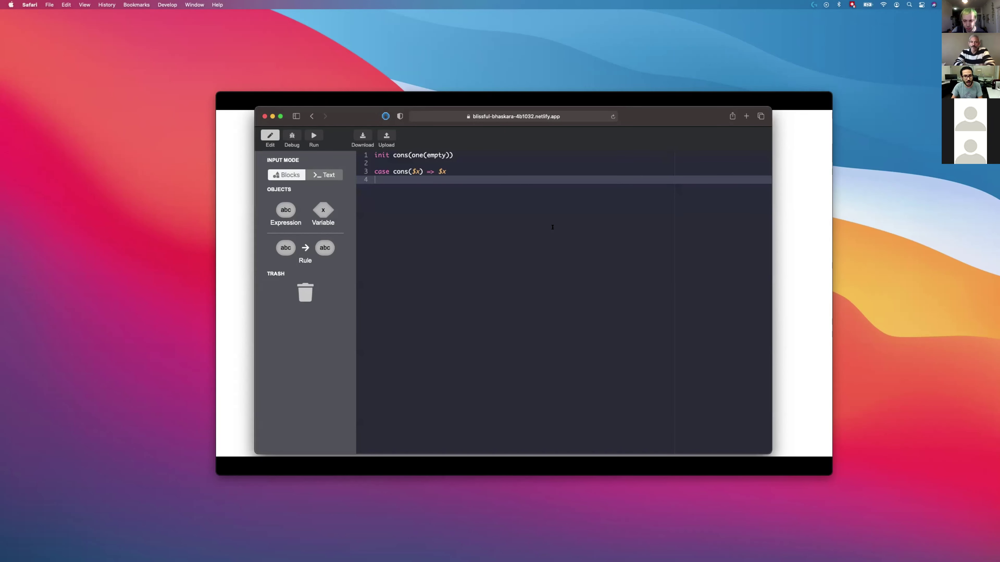
text(cons)
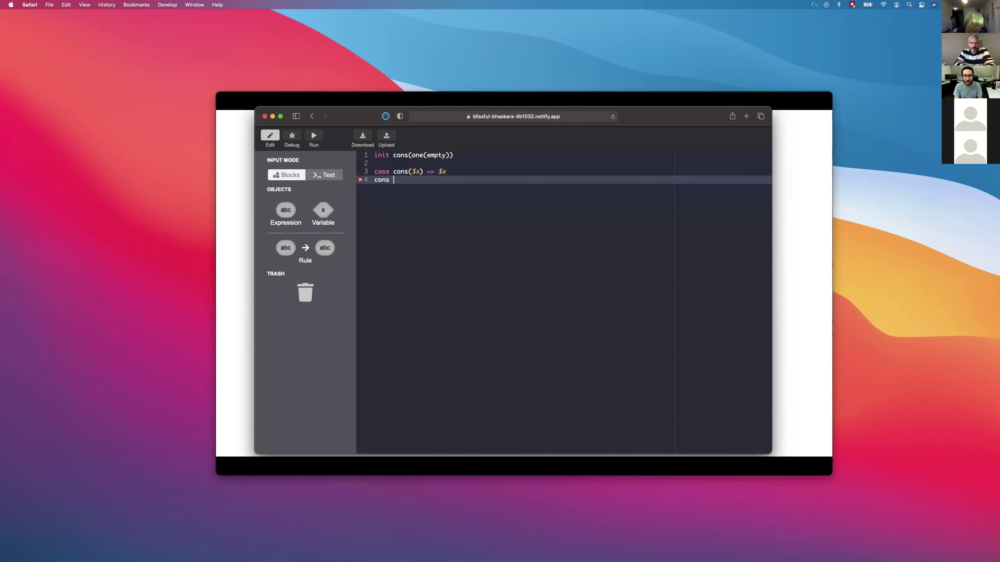
text( a => b)
click(282, 174)
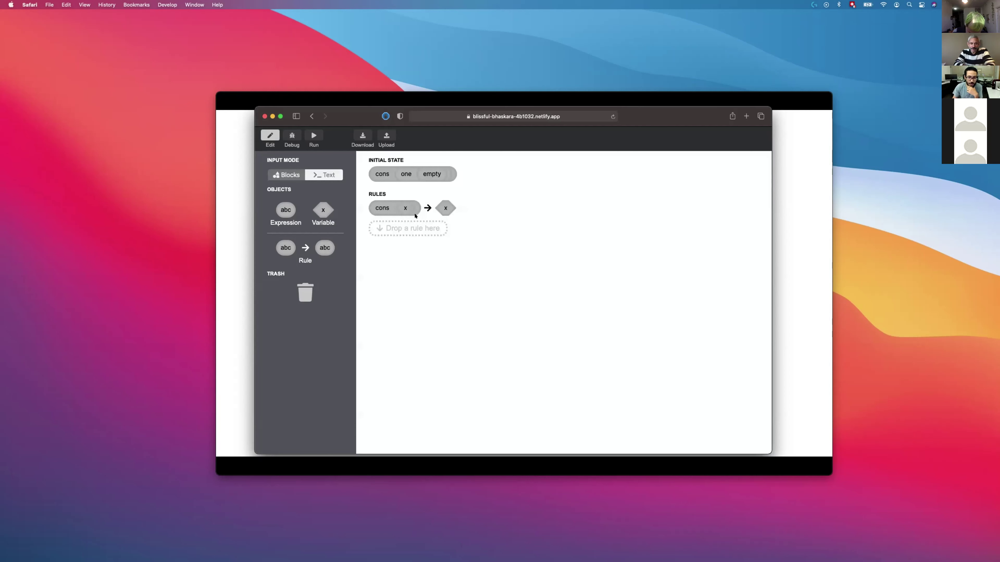
click(323, 174)
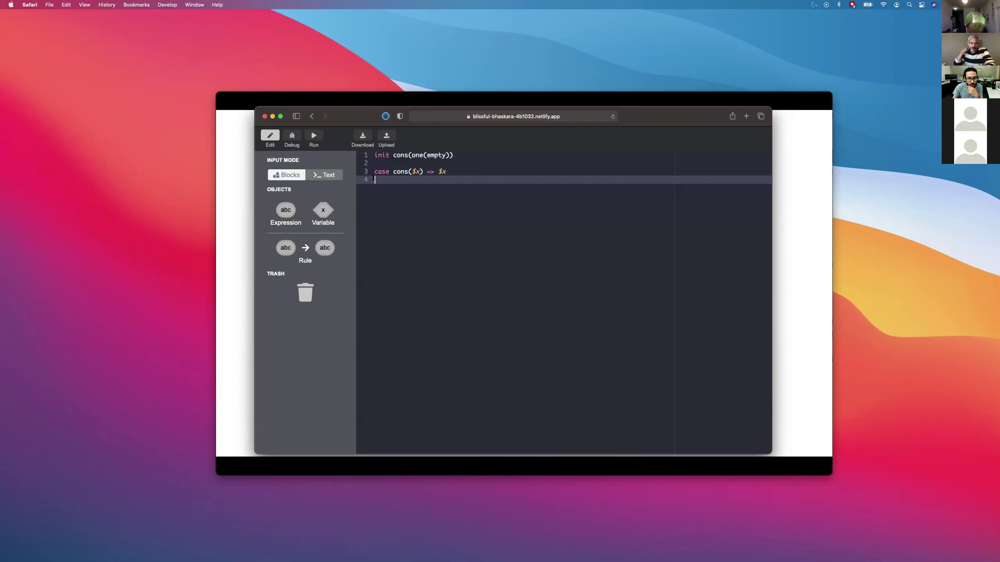
Make line 4 read case cons($y) => $y and show the program as blocks
text(case)
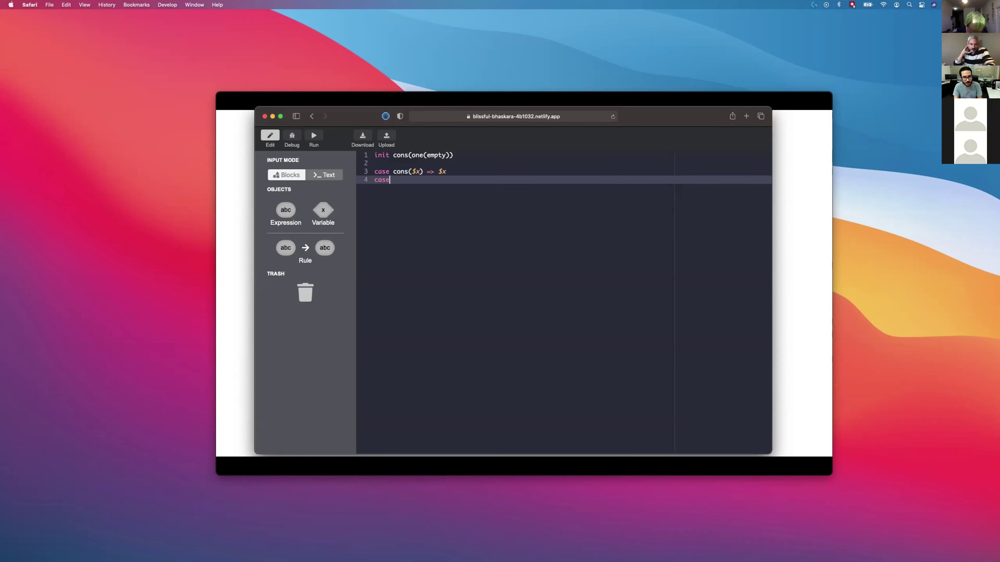
text( cons($)
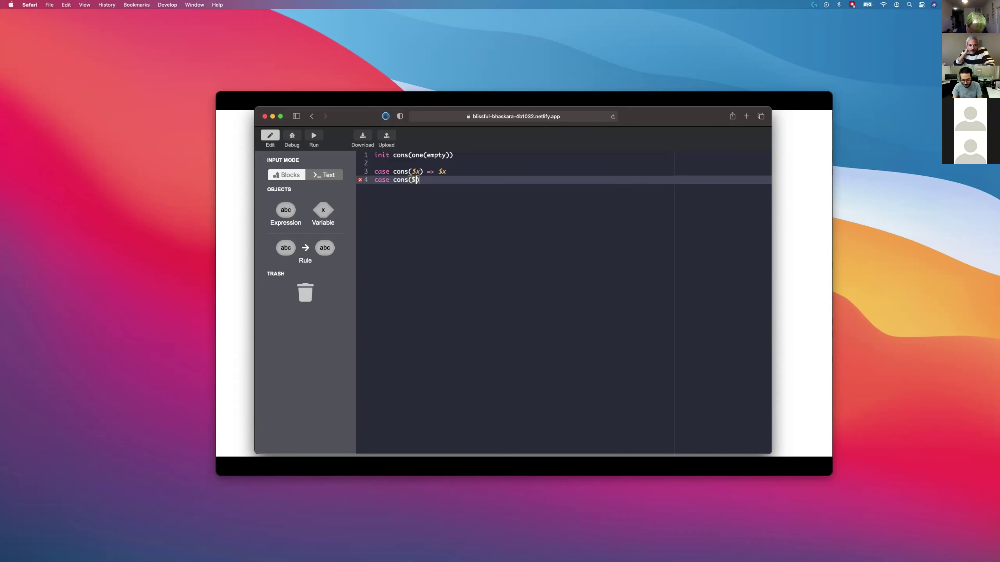
text(y) 0>)
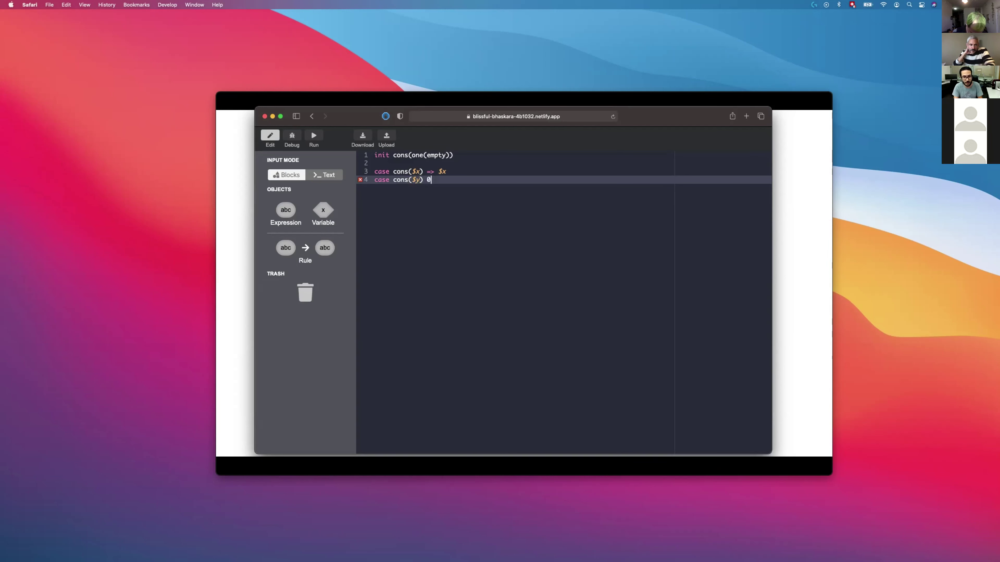
key(BackSpace)
key(BackSpace)
text(=> $y)
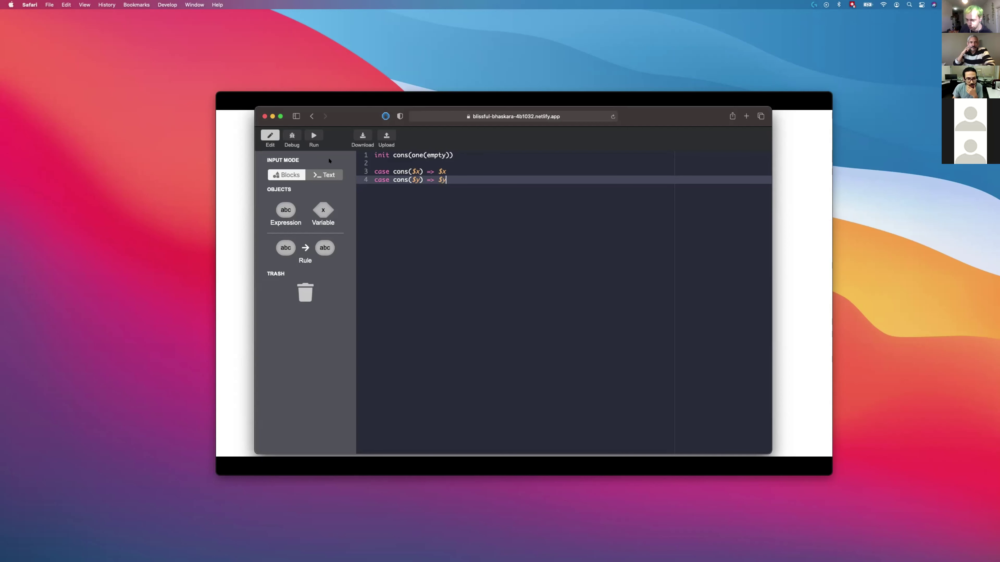
click(293, 175)
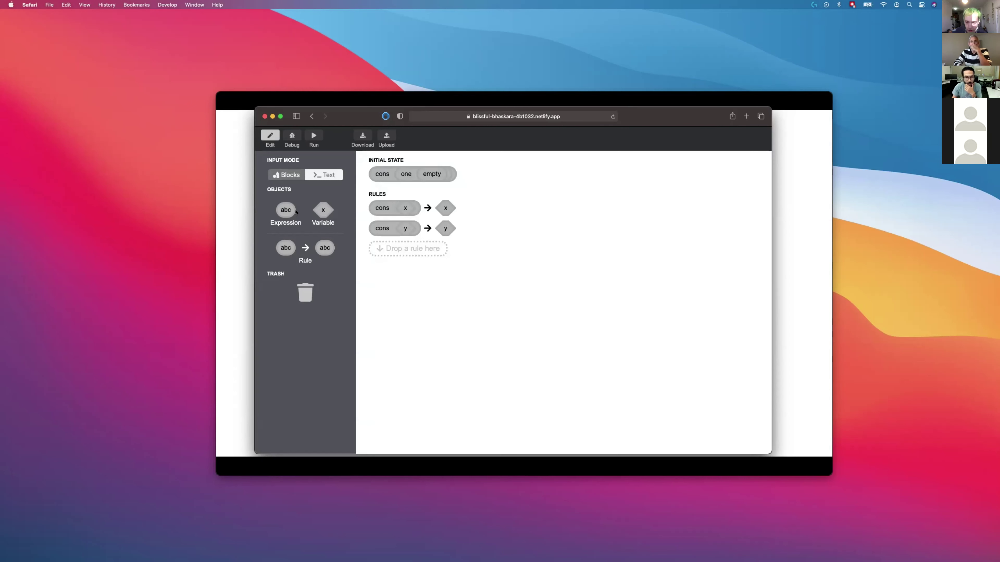
In Text view, replace the whole program with the pasted cat list-concatenation example
click(324, 175)
key(super+a)
text(init cat(cons(c, empty), cat(cons(b, empty), cons(a, empty)))  case cat($l, empty) => $l case cat($l, cons($h, $t)) => cons($h, cat($l, $t)))
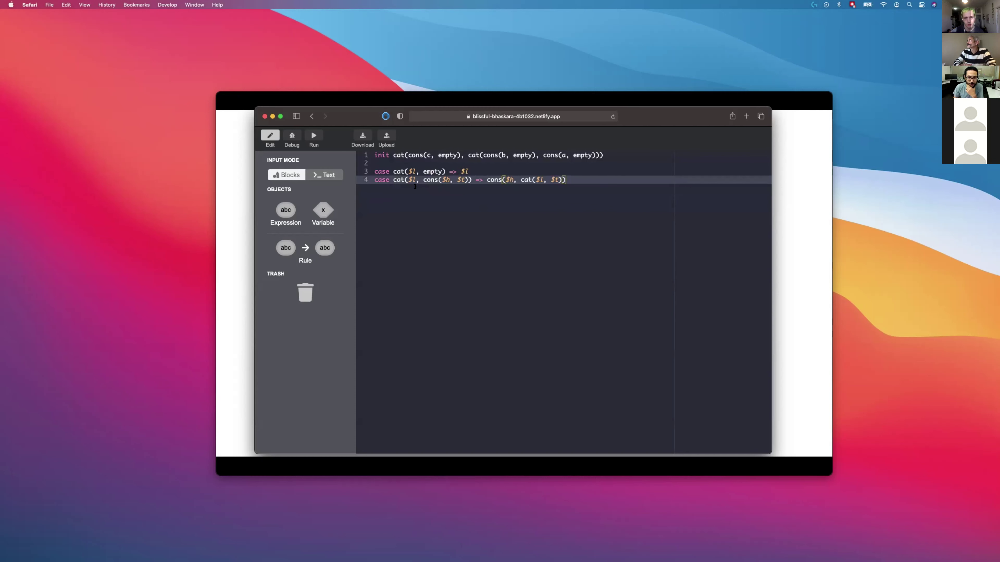
View the cat program as blocks, expand the nested second cat block, and start debugging
click(293, 175)
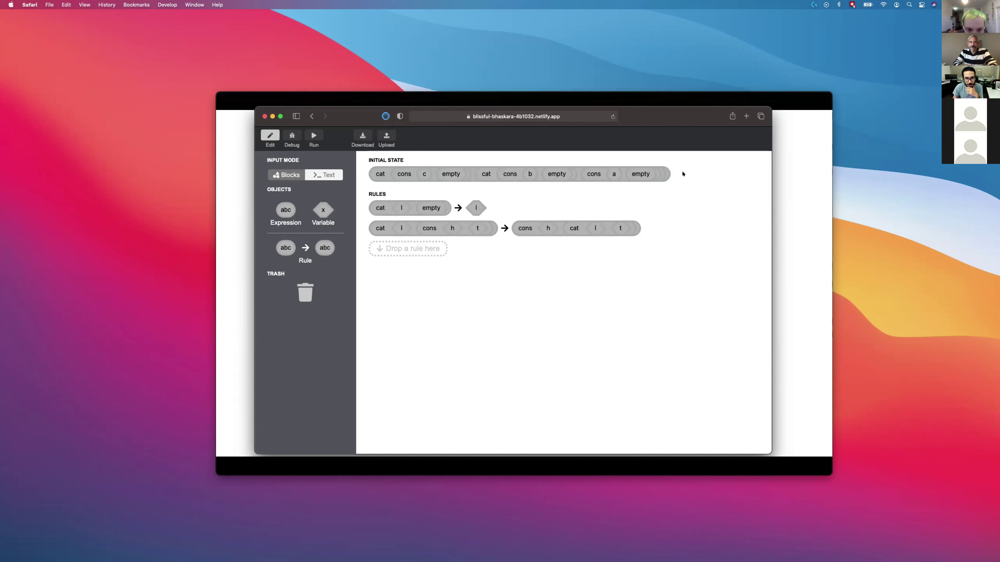
click(485, 174)
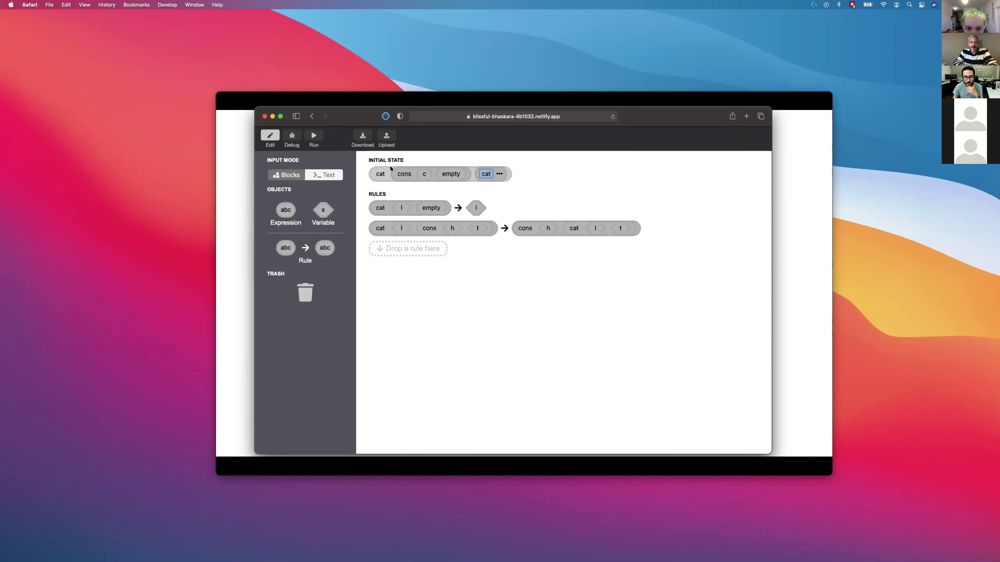
click(497, 173)
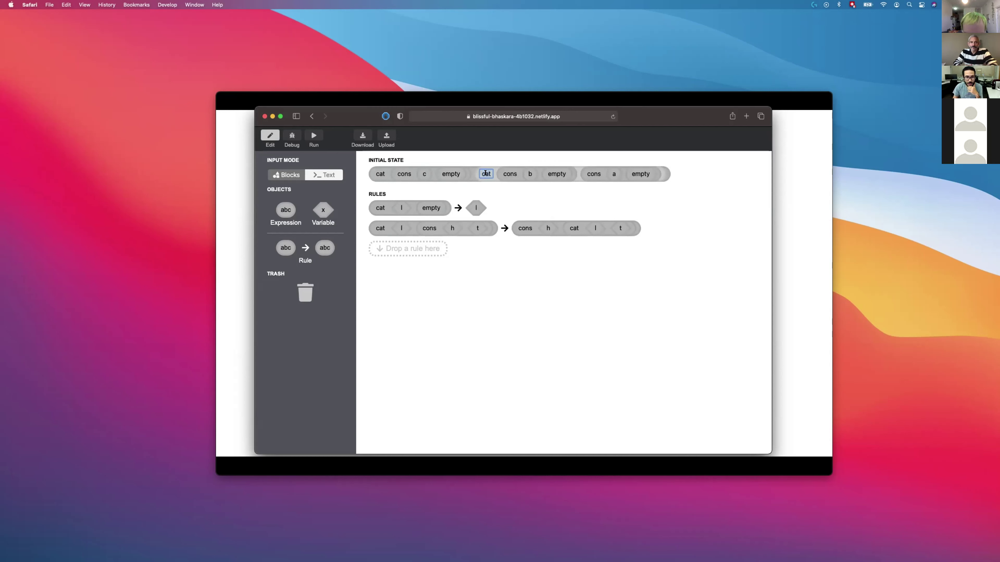
click(292, 138)
Apply the cat/cons rule, then the cat/empty rule, reducing the inner cat to cons a (cons b empty)
click(283, 242)
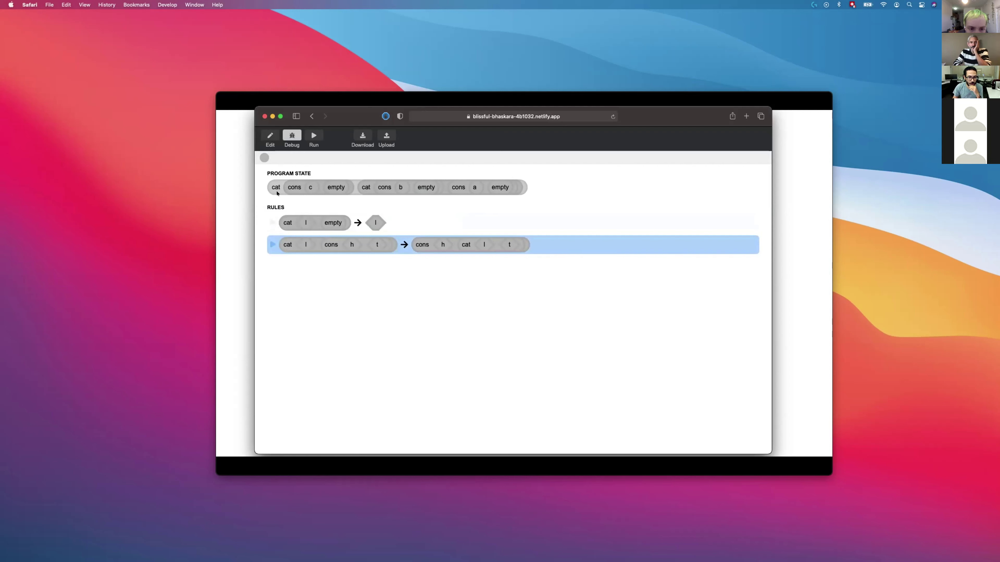
click(360, 187)
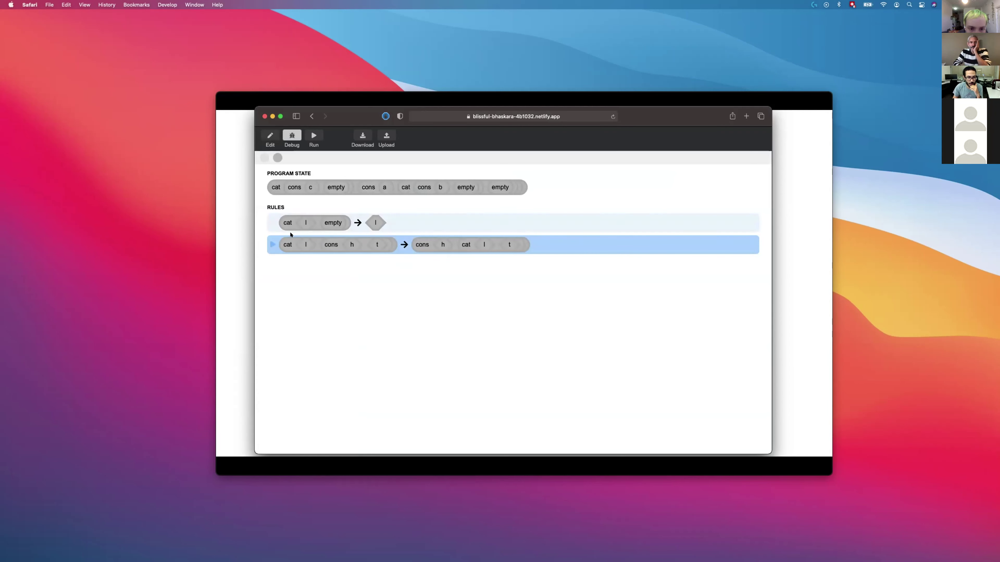
click(273, 244)
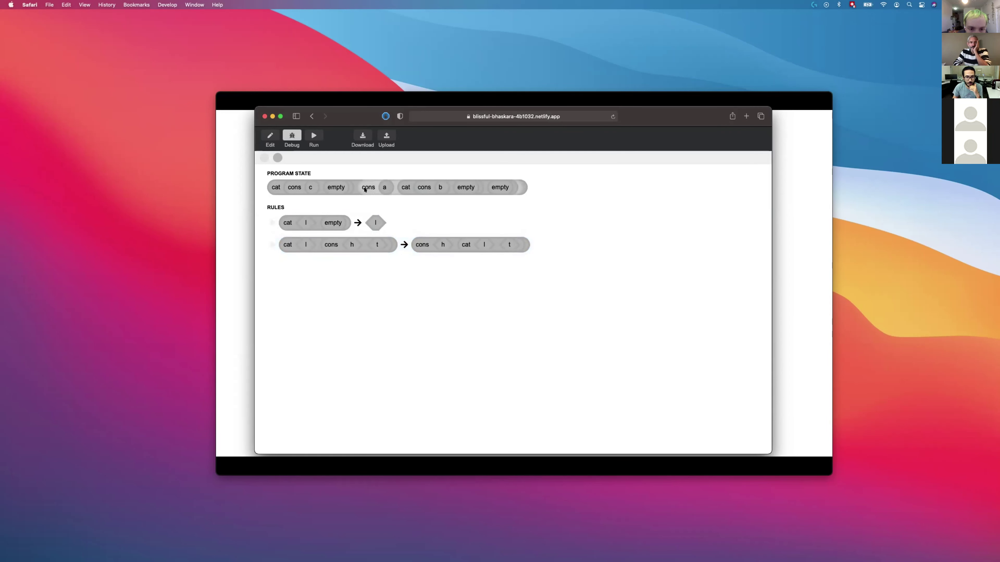
click(274, 243)
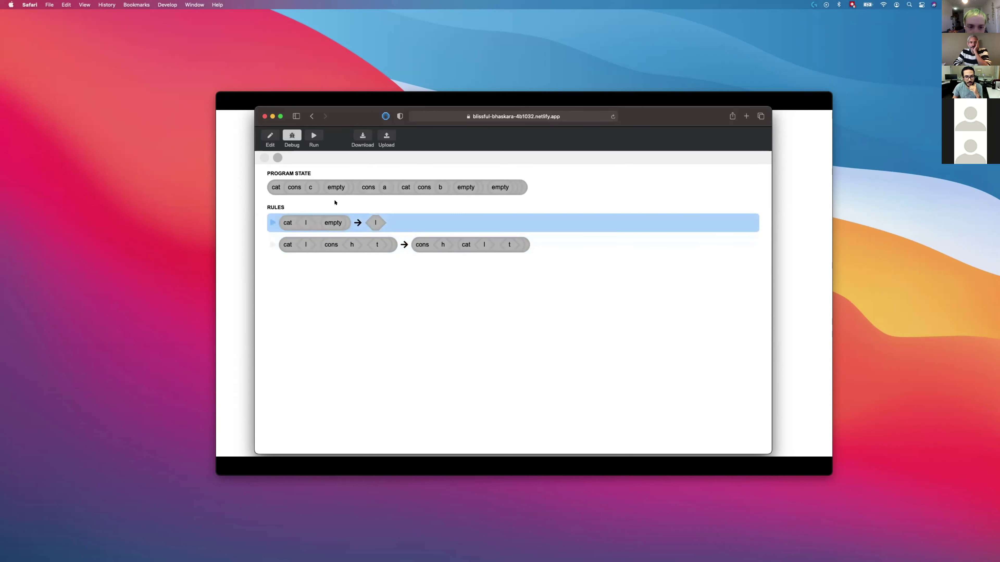
click(404, 187)
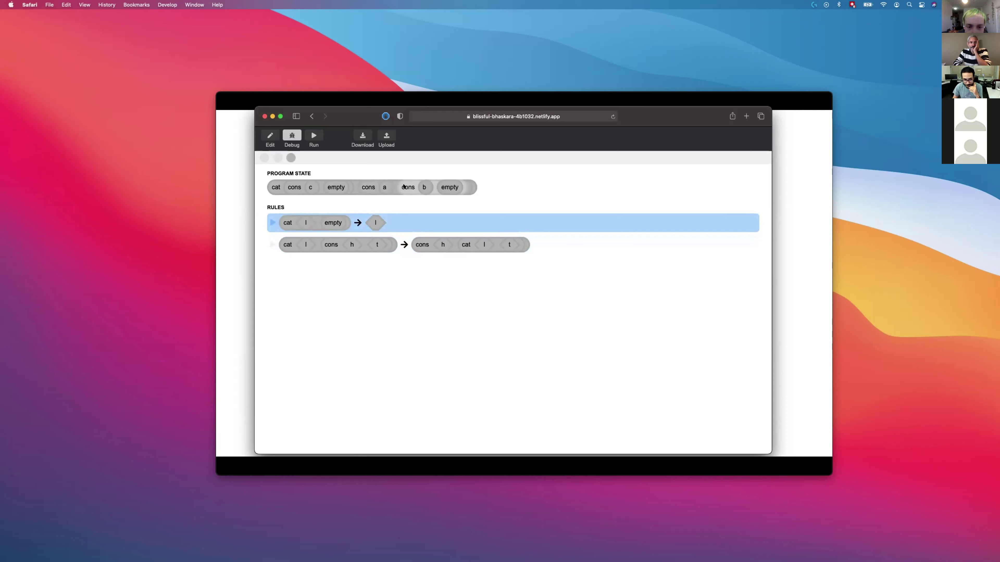
Resume the Keynote deck full screen and advance to slide 19 with the List type definition
click(803, 203)
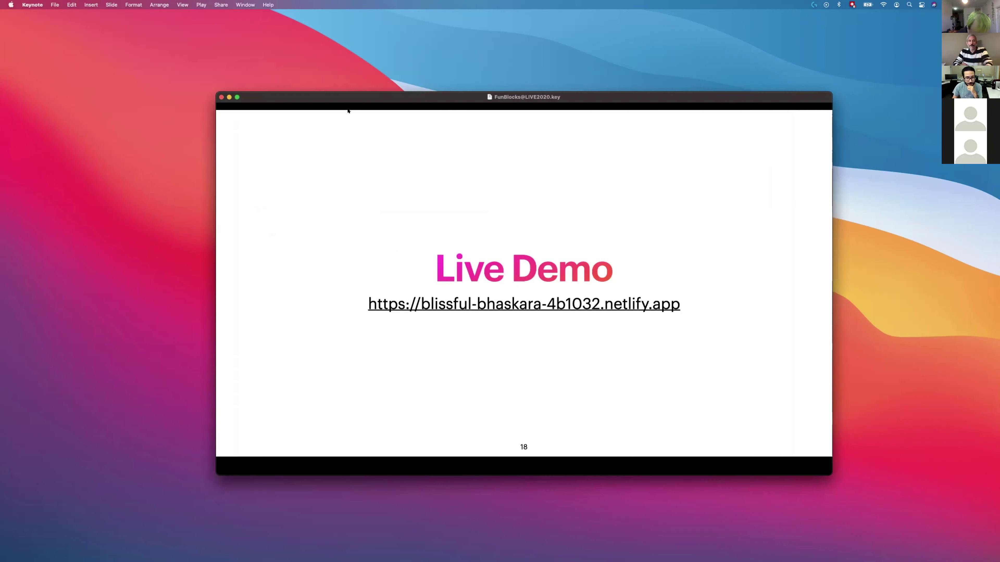
click(237, 98)
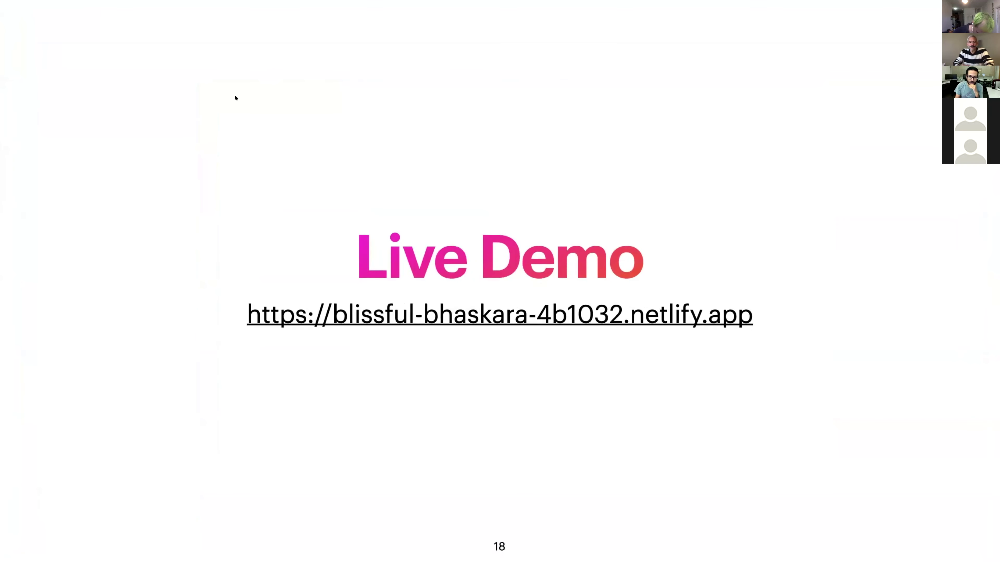
key(Right)
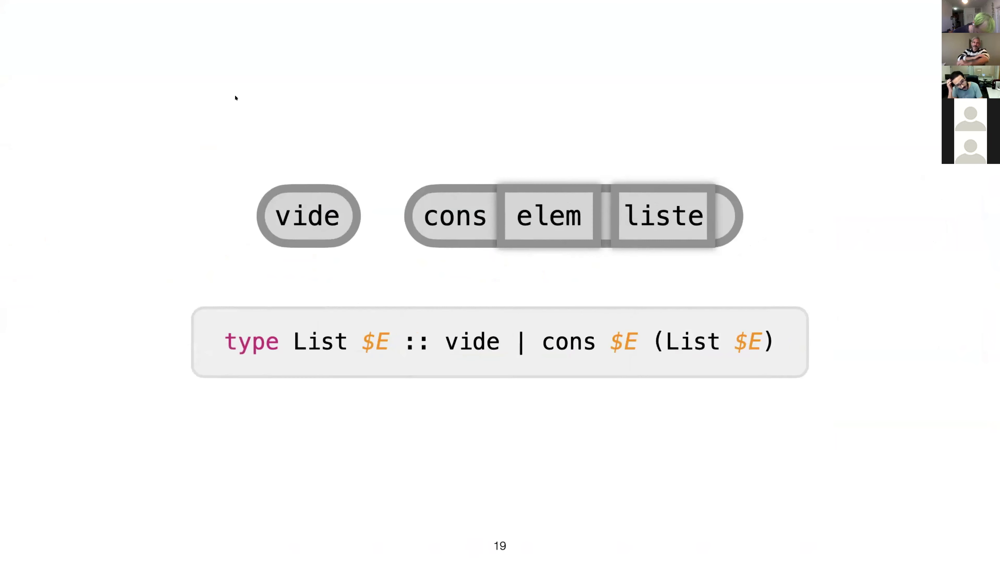